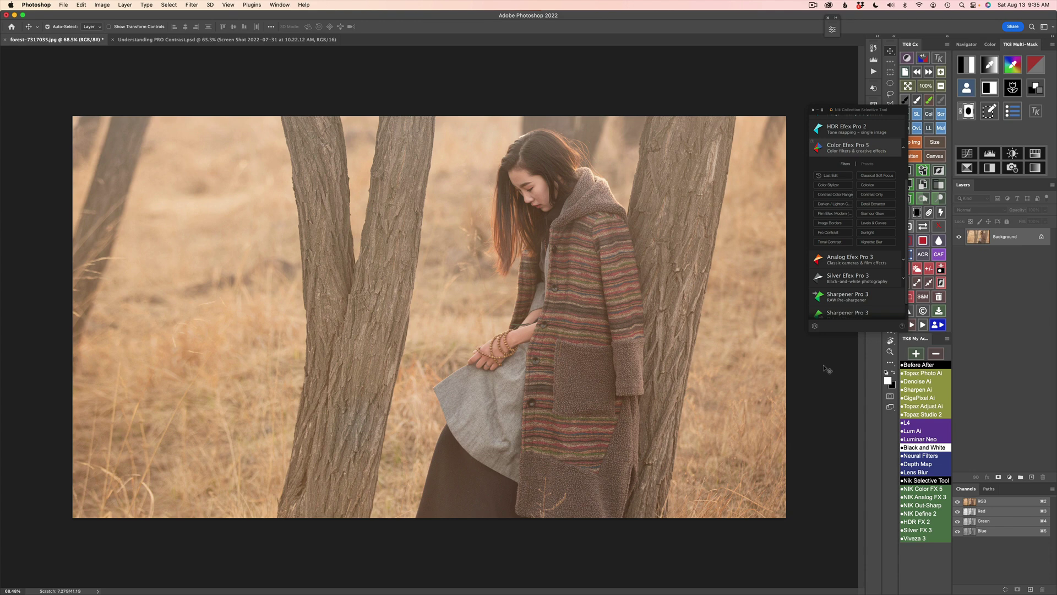
Nudge the Nik Selective Tool panel left and close it, leaving forest-7317035.jpg unobstructed.
{"action": "left_click", "coordinate": [869, 477]}
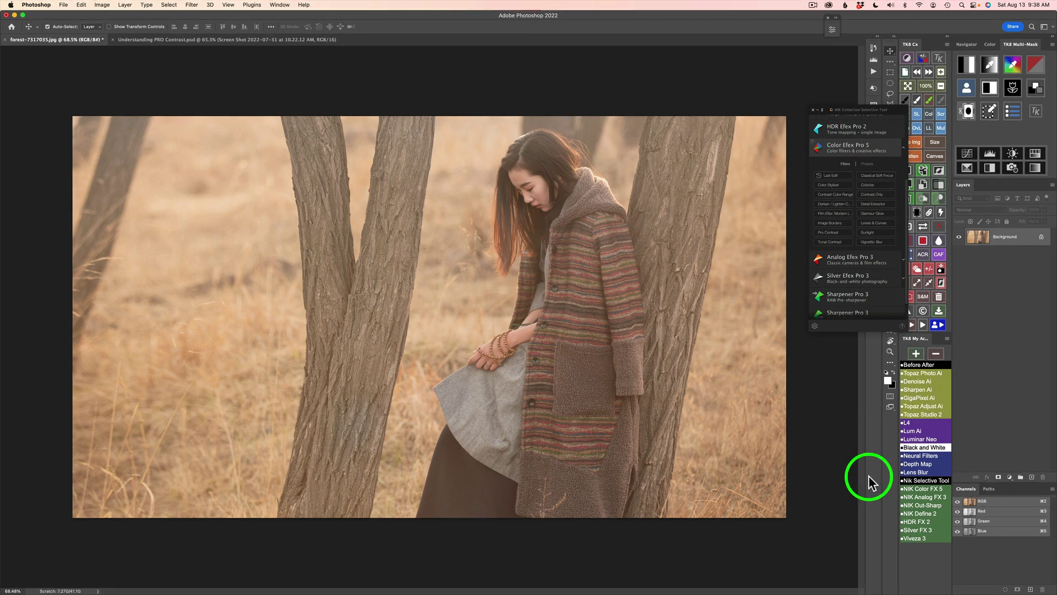
{"action": "left_click_drag", "start_coordinate": [859, 111], "coordinate": [824, 110]}
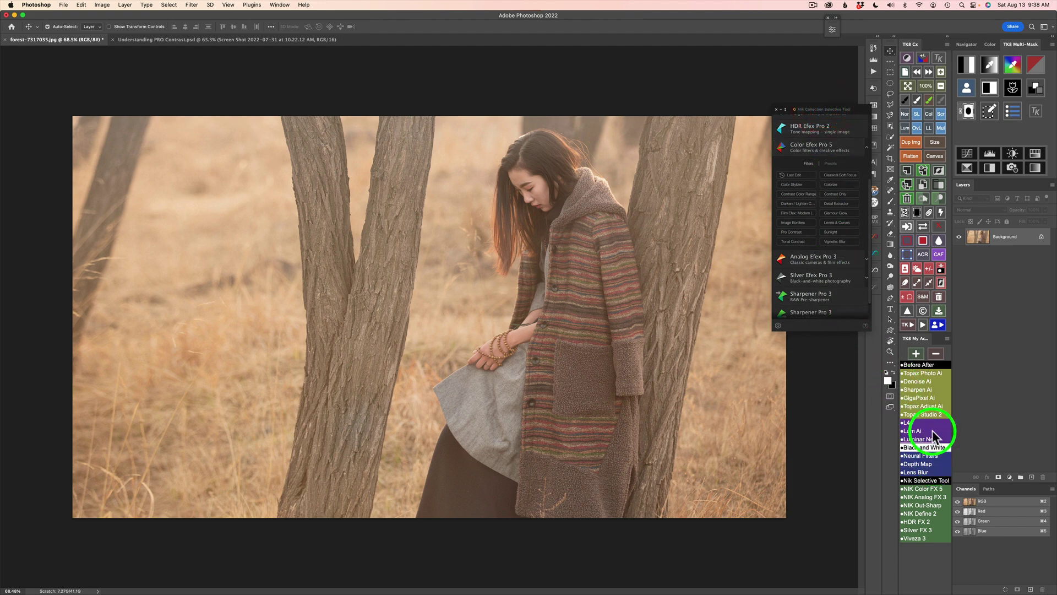
{"action": "left_click", "coordinate": [777, 109]}
{"action": "left_click", "coordinate": [924, 479]}
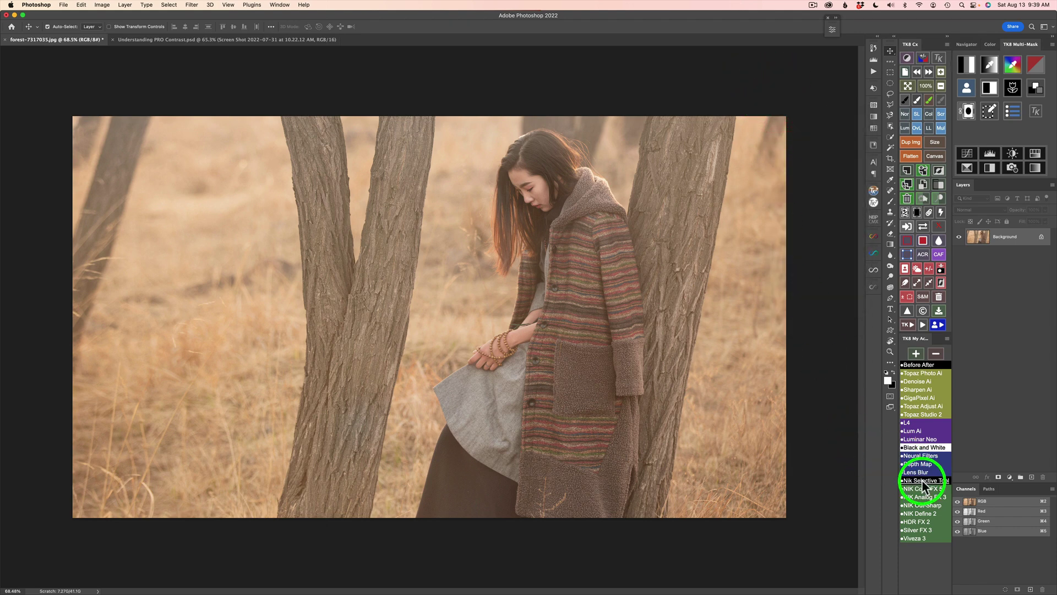
{"action": "left_click", "coordinate": [776, 109]}
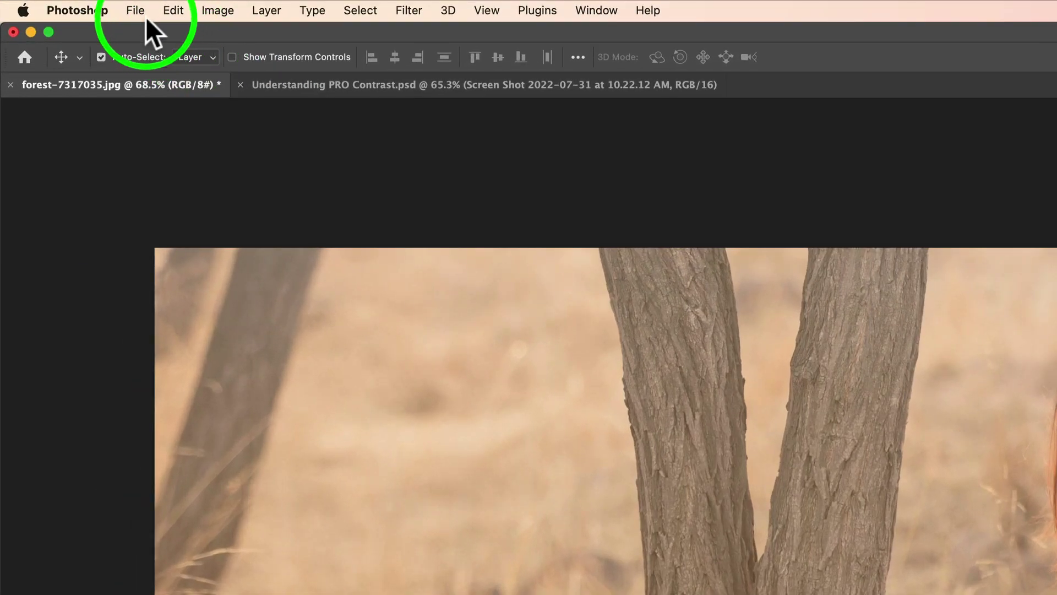
{"action": "left_click", "coordinate": [136, 9]}
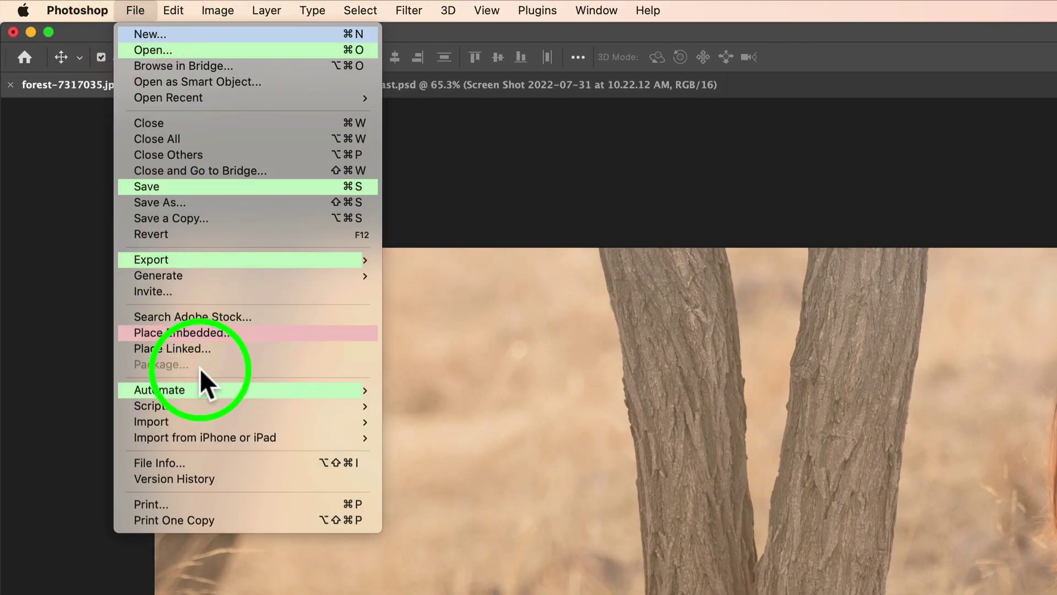
{"action": "mouse_move", "coordinate": [208, 386]}
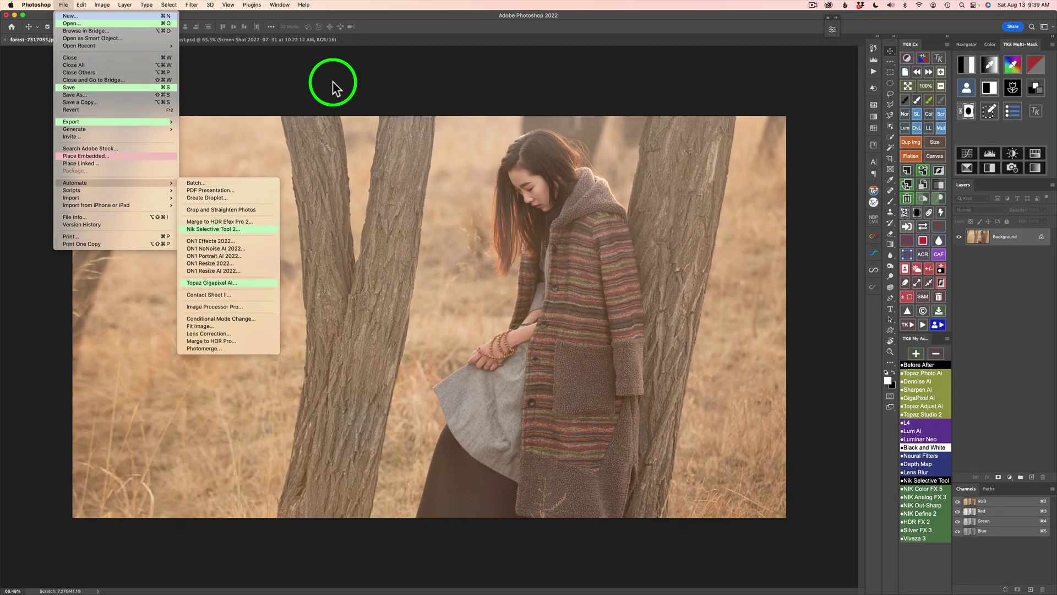
{"action": "left_click", "coordinate": [708, 177]}
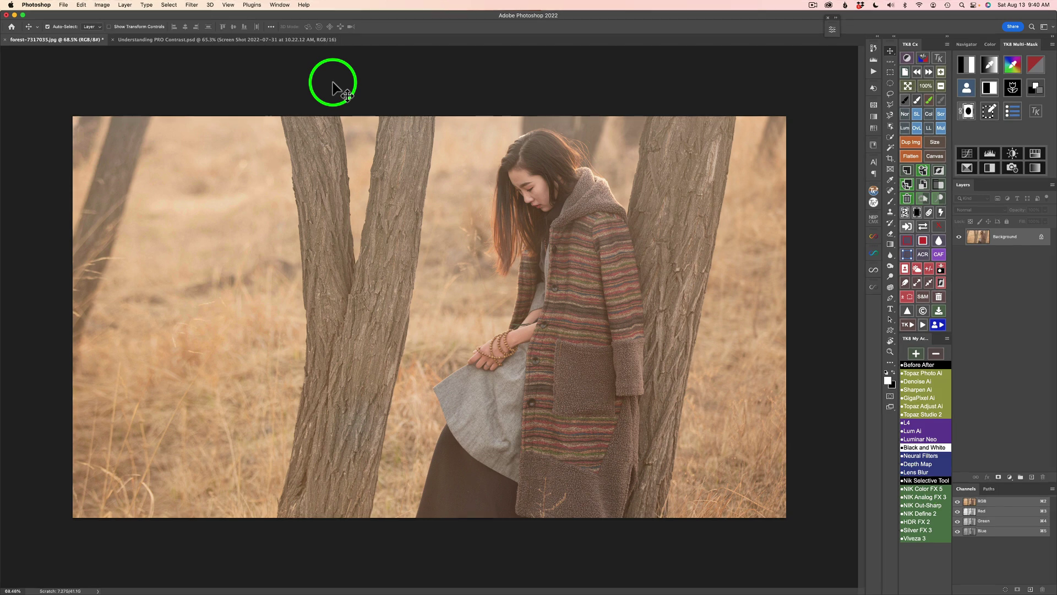
Open the Nik Collection panel for Color Efex Pro 5, then switch to the contrast filters note.
{"action": "left_click", "coordinate": [925, 480]}
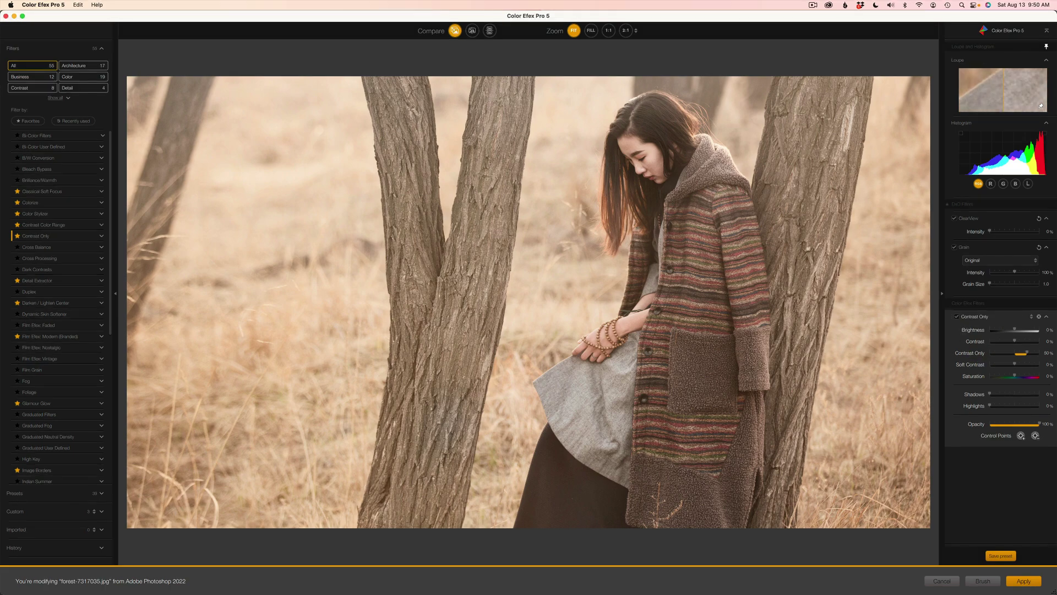
{"action": "key", "text": "ctrl+Left"}
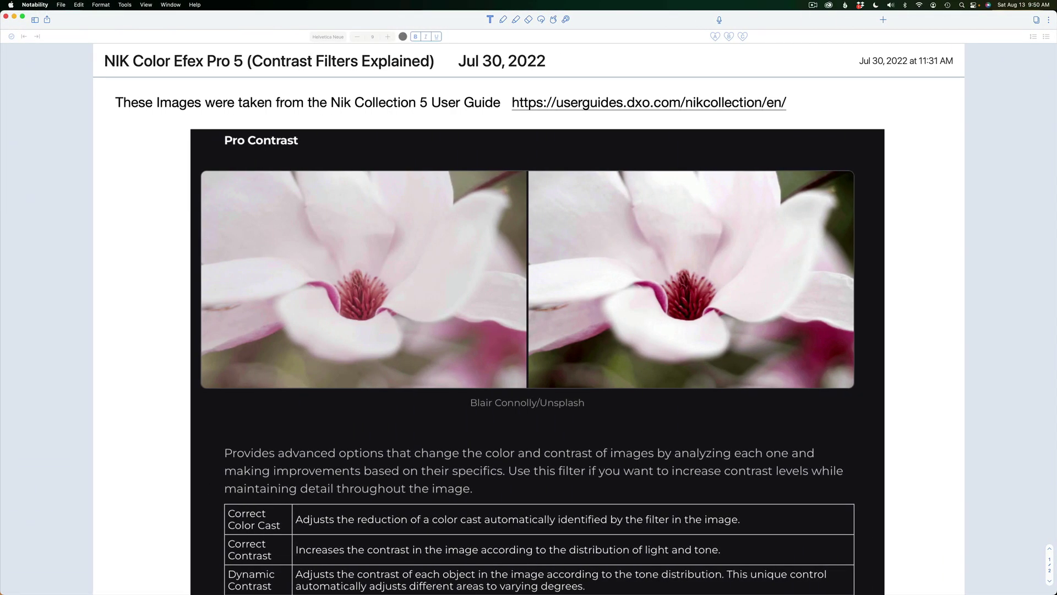
Scroll the contrast filters note down to the list of Pro Contrast controls.
{"action": "scroll", "coordinate": [528, 319], "scroll_direction": "down", "scroll_amount": 2}
{"action": "scroll", "coordinate": [528, 319], "scroll_direction": "down", "scroll_amount": 1}
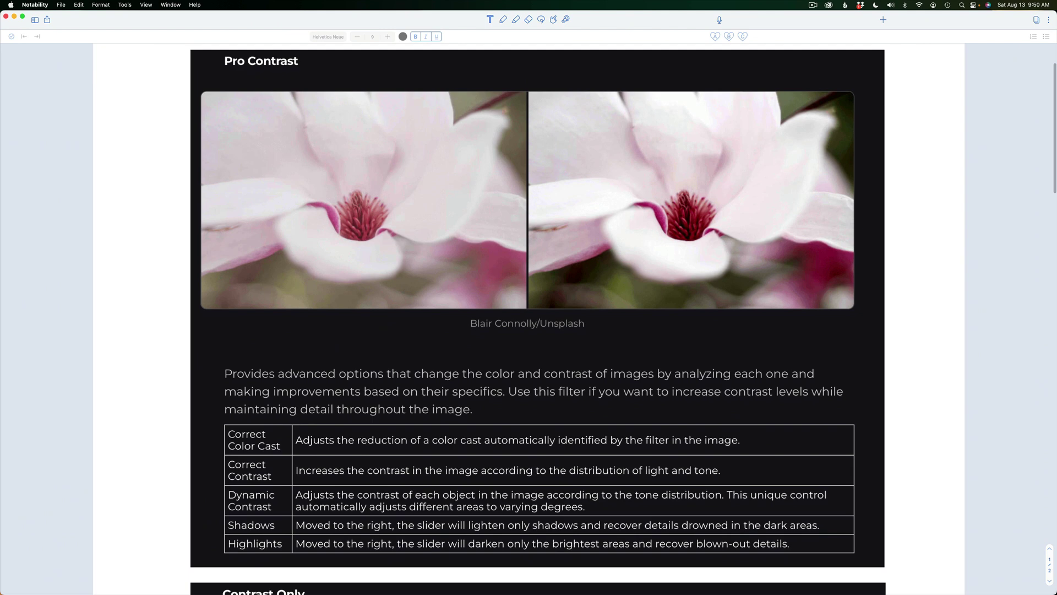
{"action": "scroll", "coordinate": [528, 319], "scroll_direction": "down", "scroll_amount": 5}
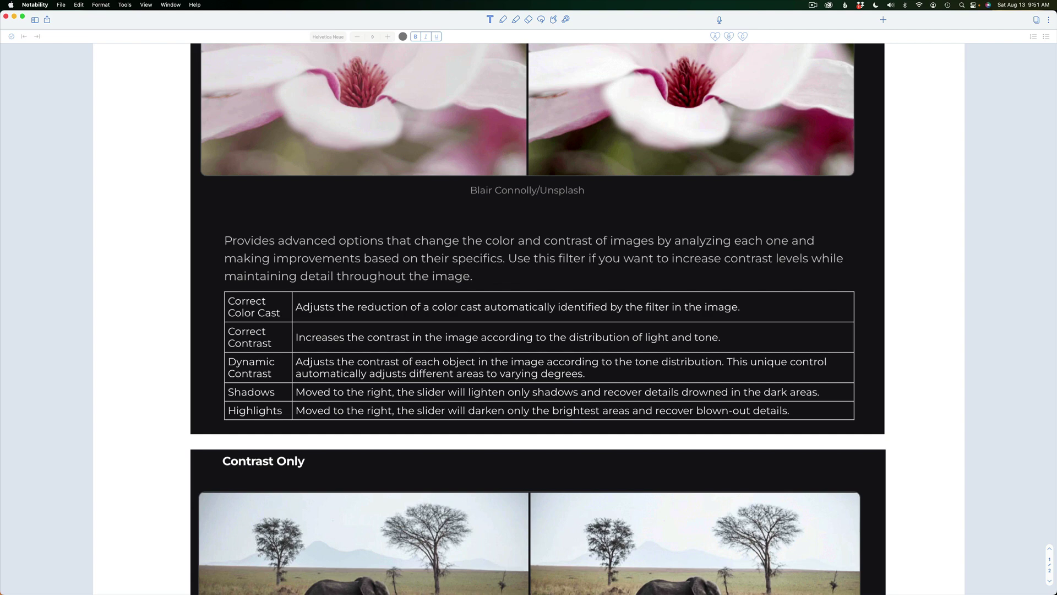
{"action": "scroll", "coordinate": [529, 320], "scroll_direction": "down", "scroll_amount": 10}
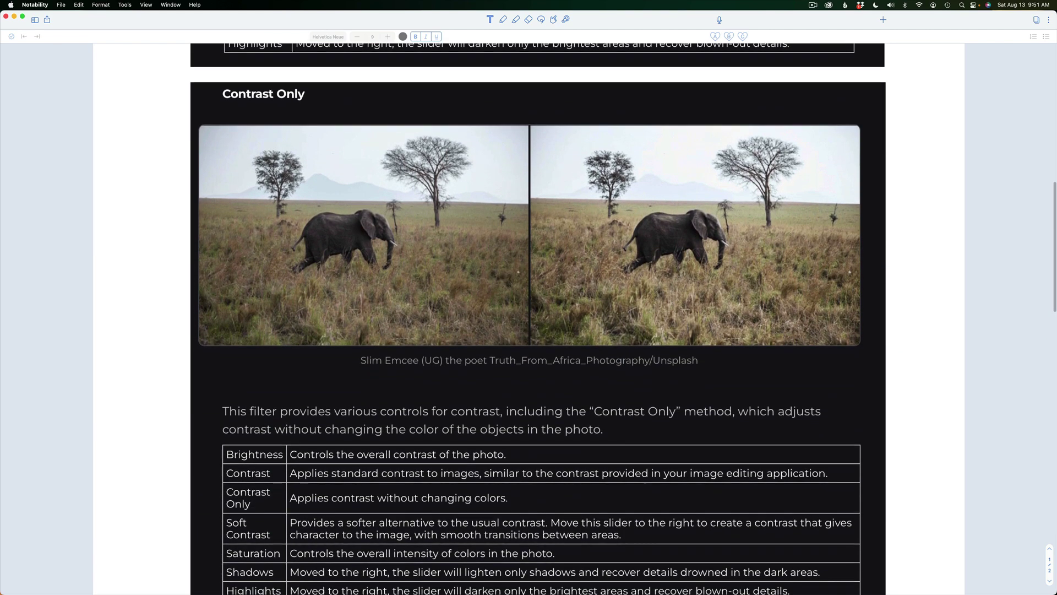
Scroll further down the note to the Contrast Only settings table.
{"action": "scroll", "coordinate": [529, 320], "scroll_direction": "down", "scroll_amount": 2}
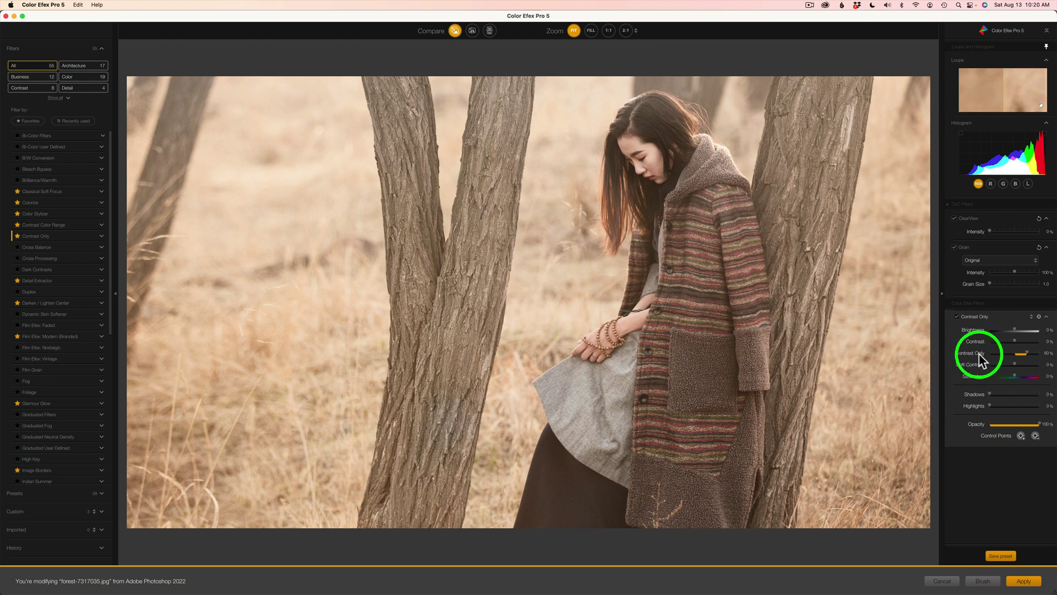
Compare Contrast Only on and off, push its strength higher, then return it to about 50%.
{"action": "left_click", "coordinate": [957, 318]}
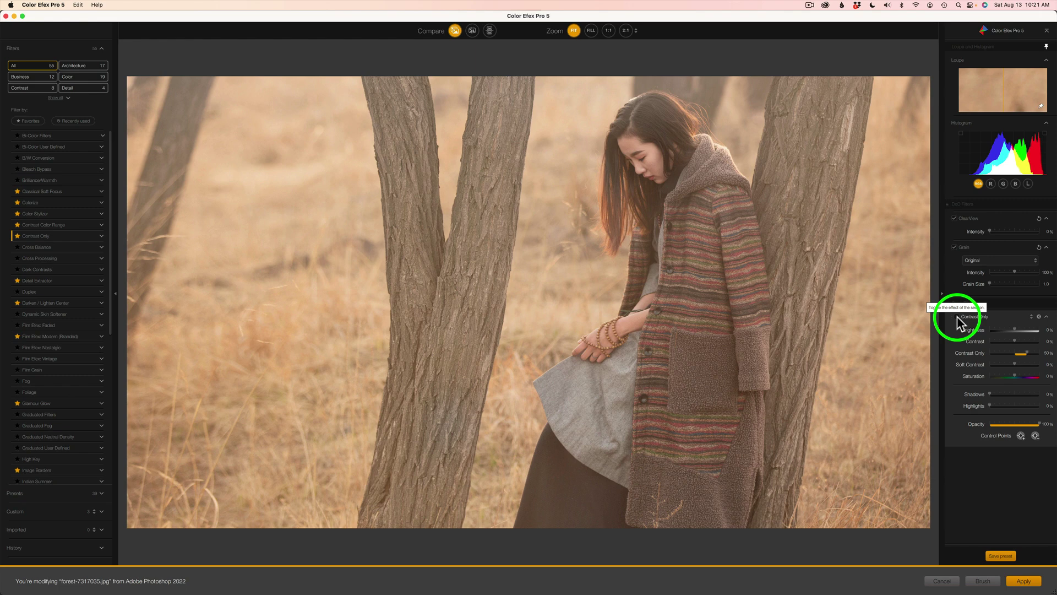
{"action": "left_click", "coordinate": [956, 317]}
{"action": "left_click_drag", "start_coordinate": [1027, 353], "coordinate": [1040, 353]}
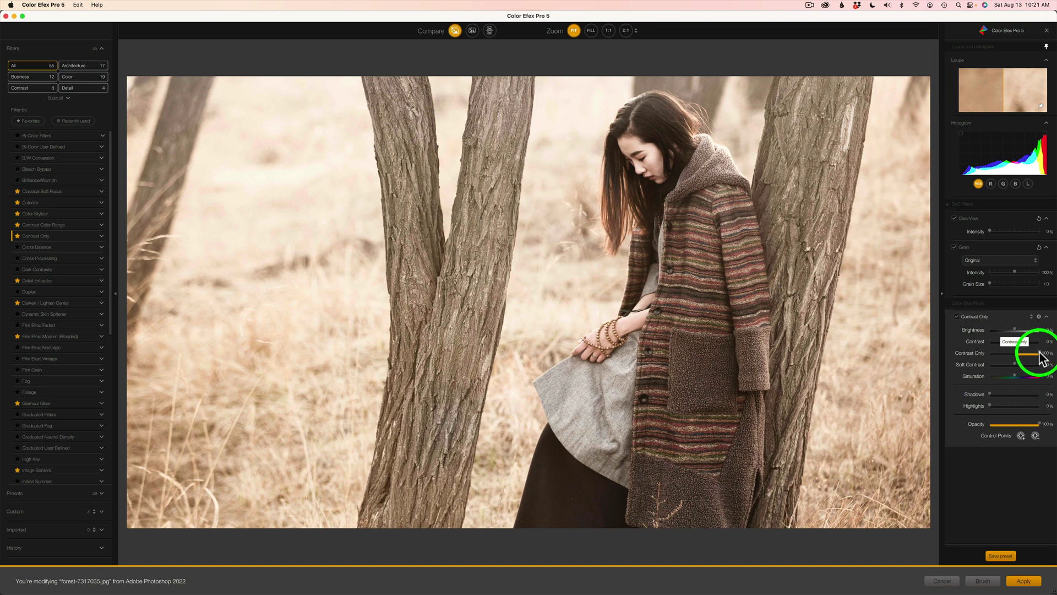
{"action": "left_click_drag", "start_coordinate": [1040, 353], "coordinate": [1028, 356]}
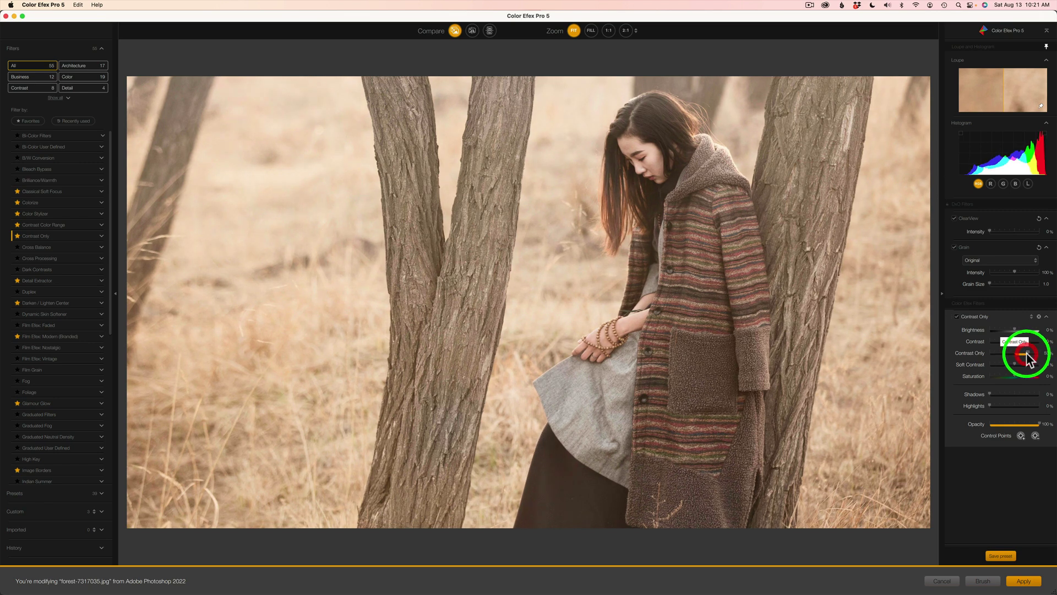
Raise Soft Contrast to about 49%, comparing the portrait with the filter on and off.
{"action": "left_click", "coordinate": [956, 317]}
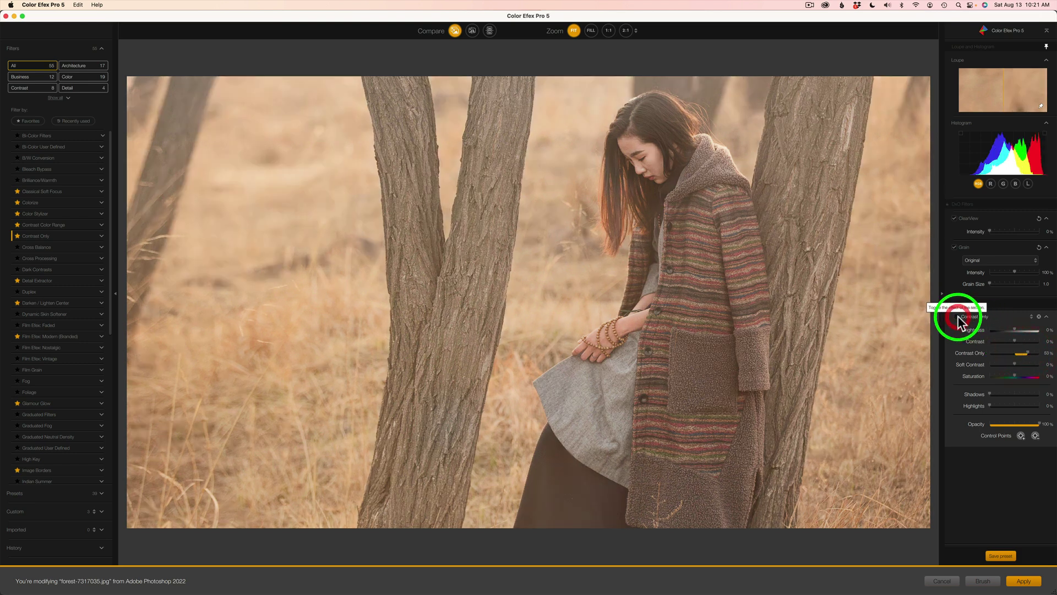
{"action": "left_click", "coordinate": [956, 317]}
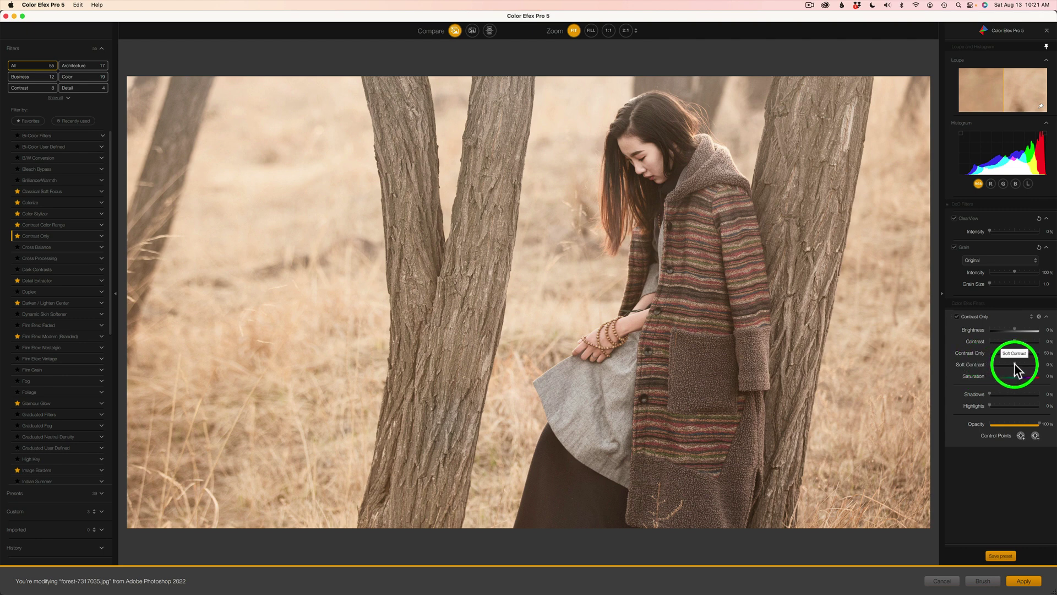
{"action": "mouse_move", "coordinate": [1022, 364]}
{"action": "left_mouse_down"}
{"action": "mouse_move", "coordinate": [1039, 365]}
{"action": "mouse_move", "coordinate": [1026, 365]}
{"action": "left_mouse_up"}
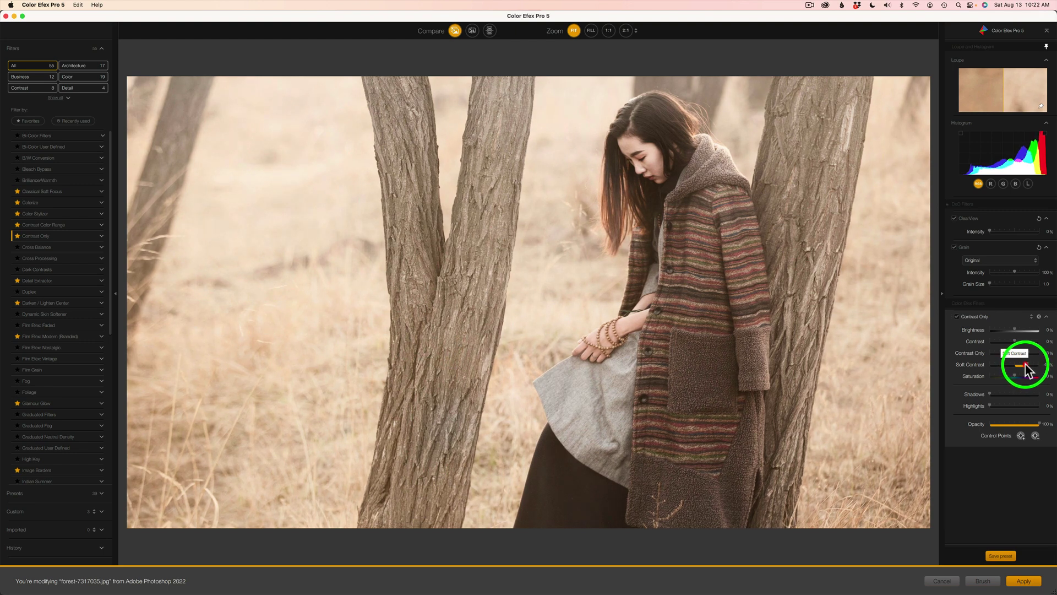
{"action": "left_click", "coordinate": [957, 318]}
{"action": "left_click", "coordinate": [957, 317]}
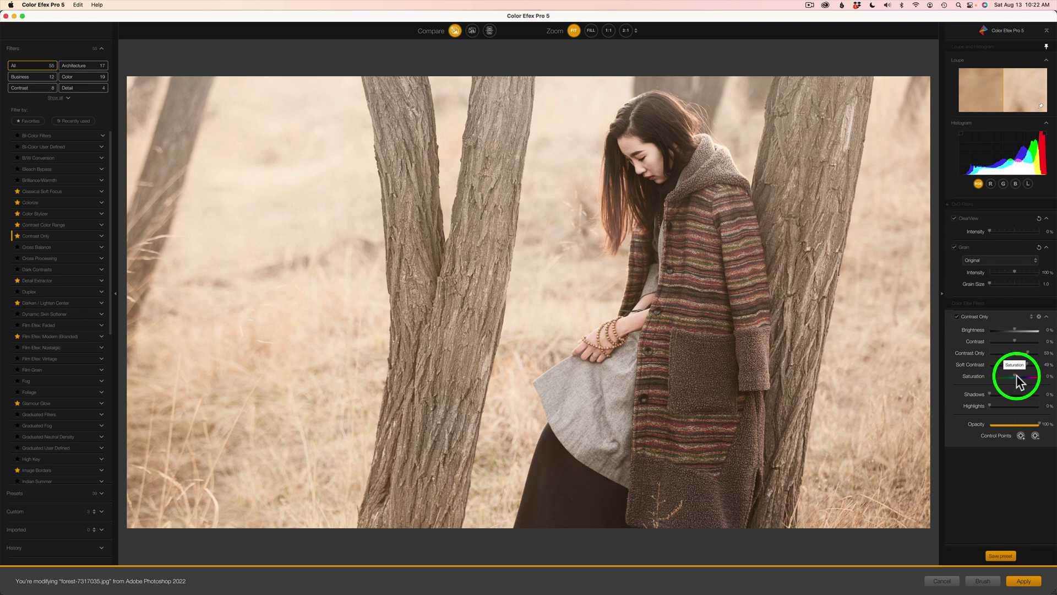
Set Saturation to about 16% and toggle Contrast Only repeatedly to compare the result.
{"action": "mouse_move", "coordinate": [1017, 375]}
{"action": "left_mouse_down"}
{"action": "mouse_move", "coordinate": [1007, 377]}
{"action": "mouse_move", "coordinate": [1017, 378]}
{"action": "left_mouse_up"}
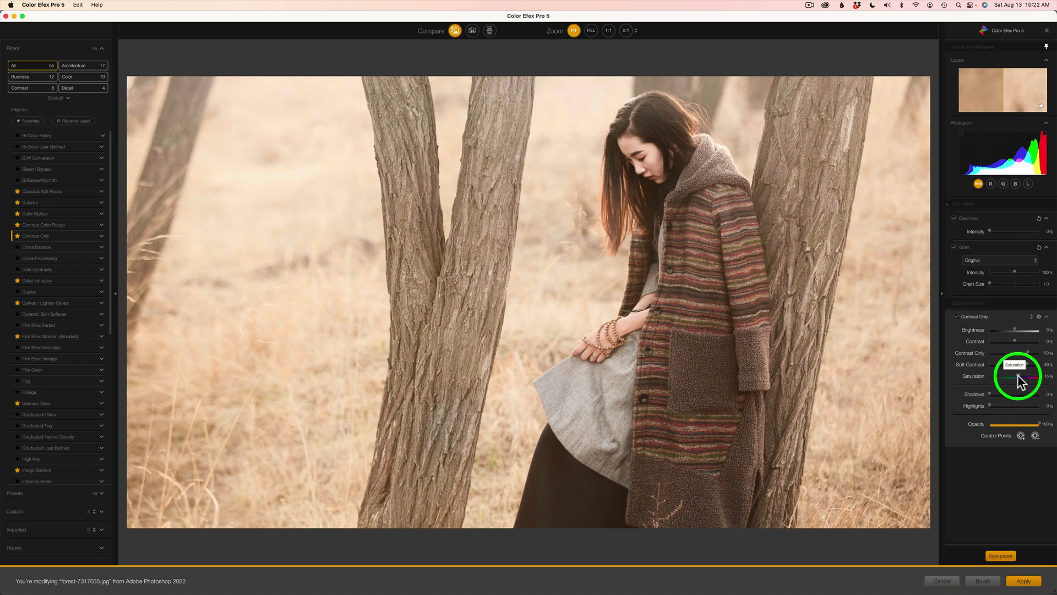
{"action": "left_click_drag", "start_coordinate": [1018, 377], "coordinate": [1018, 376]}
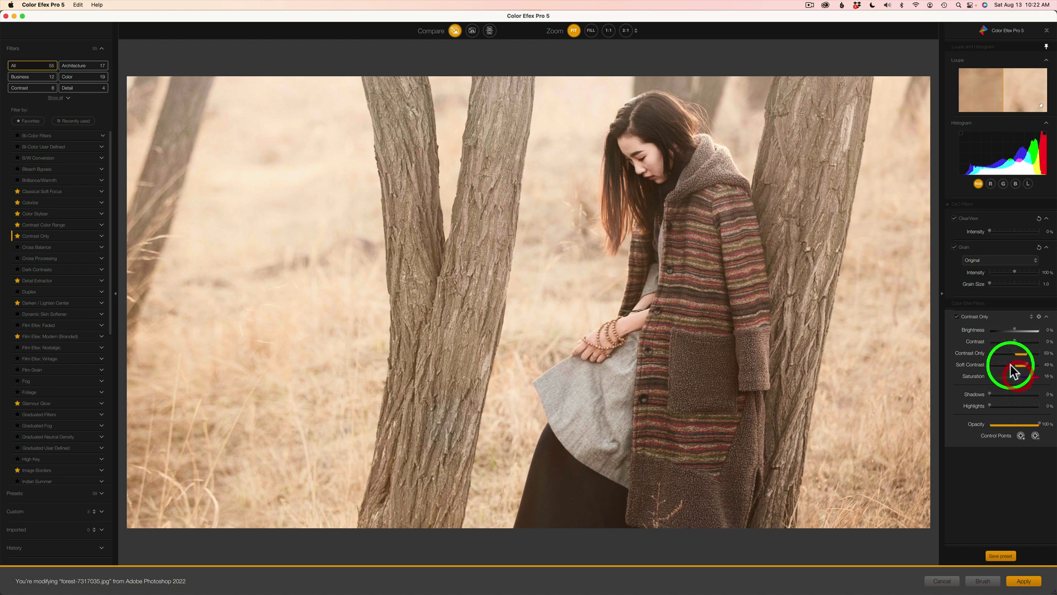
{"action": "left_click", "coordinate": [957, 317]}
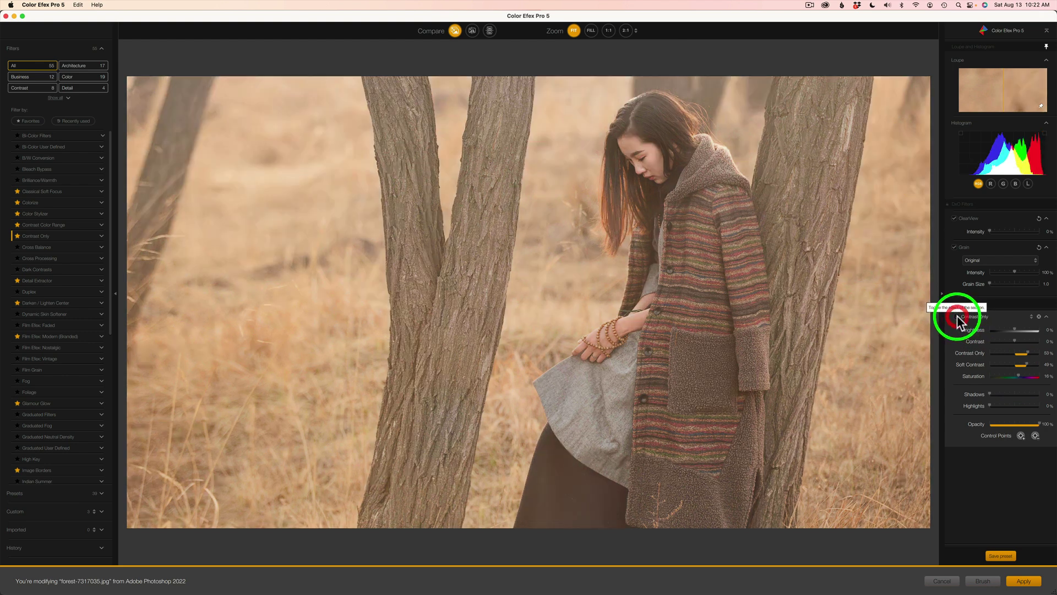
{"action": "left_click", "coordinate": [956, 317]}
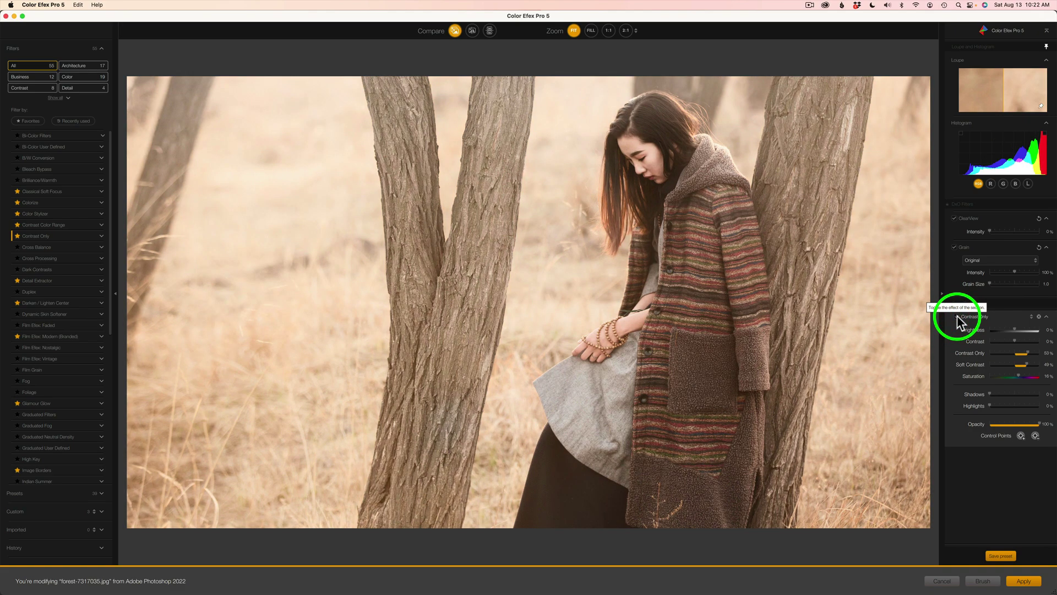
{"action": "left_click", "coordinate": [958, 317]}
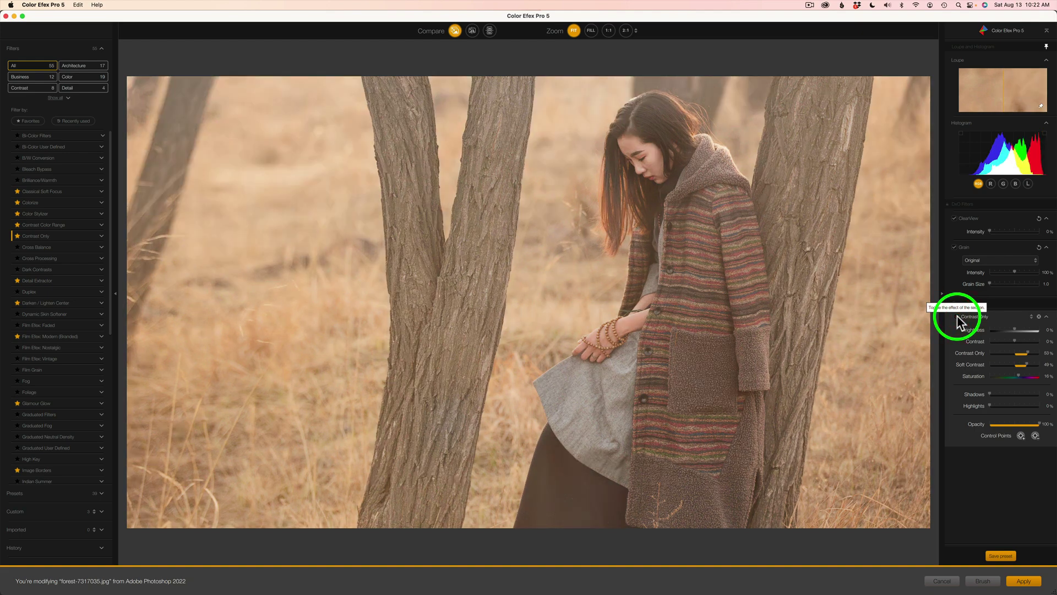
{"action": "left_click", "coordinate": [957, 317]}
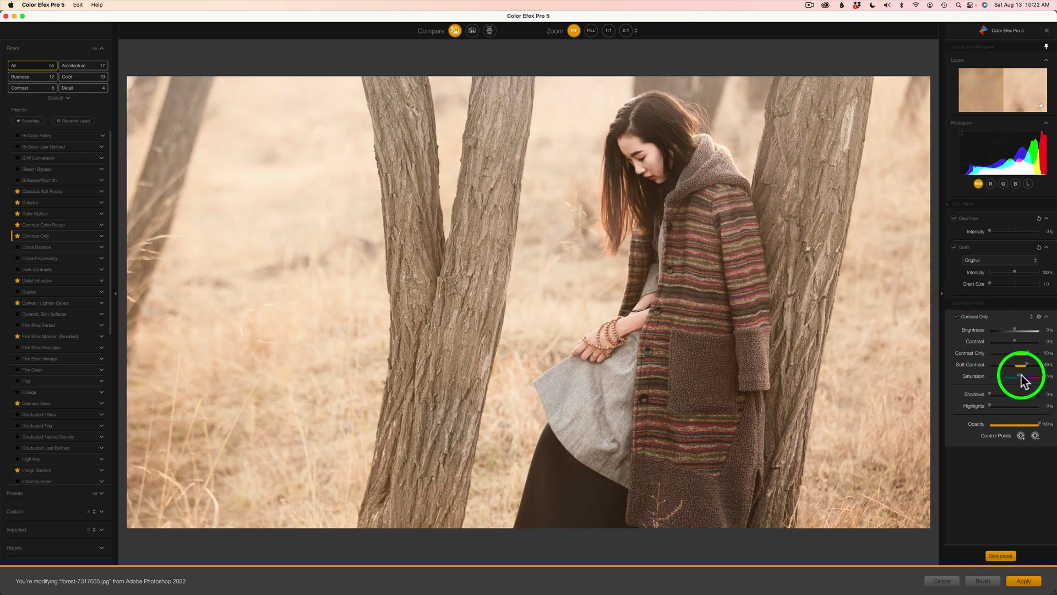
Set Saturation to about 30%, Brightness to -3% and Shadows to about 26%.
{"action": "left_click_drag", "start_coordinate": [1018, 376], "coordinate": [1019, 378]}
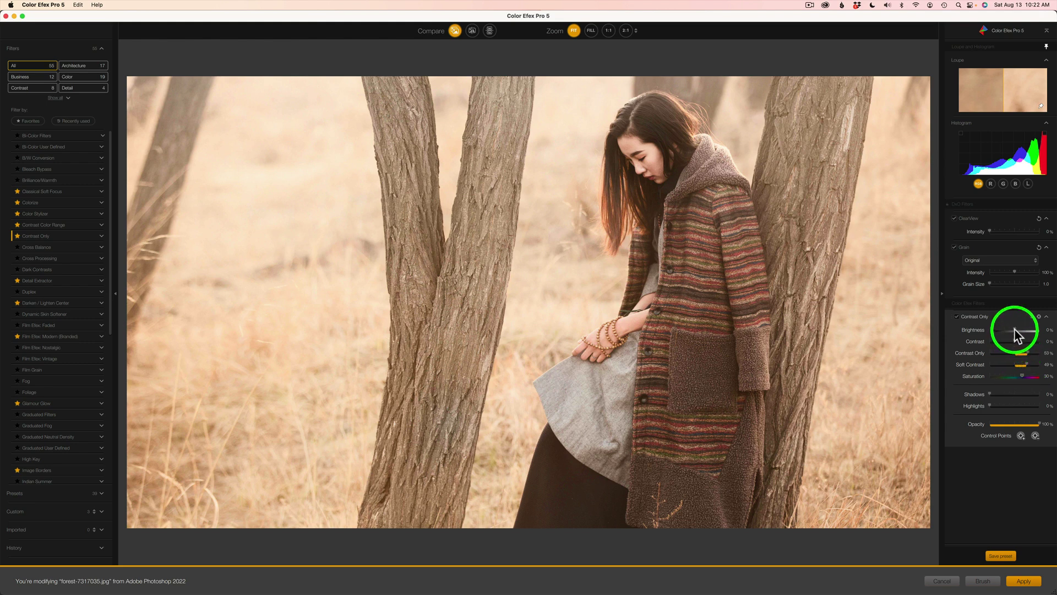
{"action": "left_click_drag", "start_coordinate": [1014, 327], "coordinate": [1014, 328]}
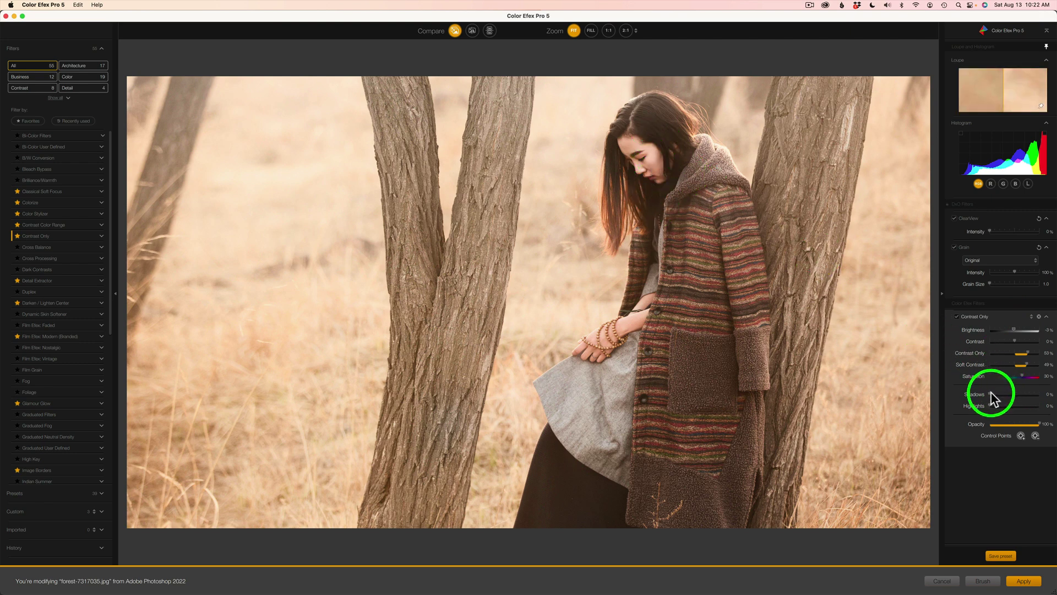
{"action": "mouse_move", "coordinate": [990, 392]}
{"action": "left_mouse_down"}
{"action": "mouse_move", "coordinate": [1022, 394]}
{"action": "mouse_move", "coordinate": [1007, 399]}
{"action": "left_mouse_up"}
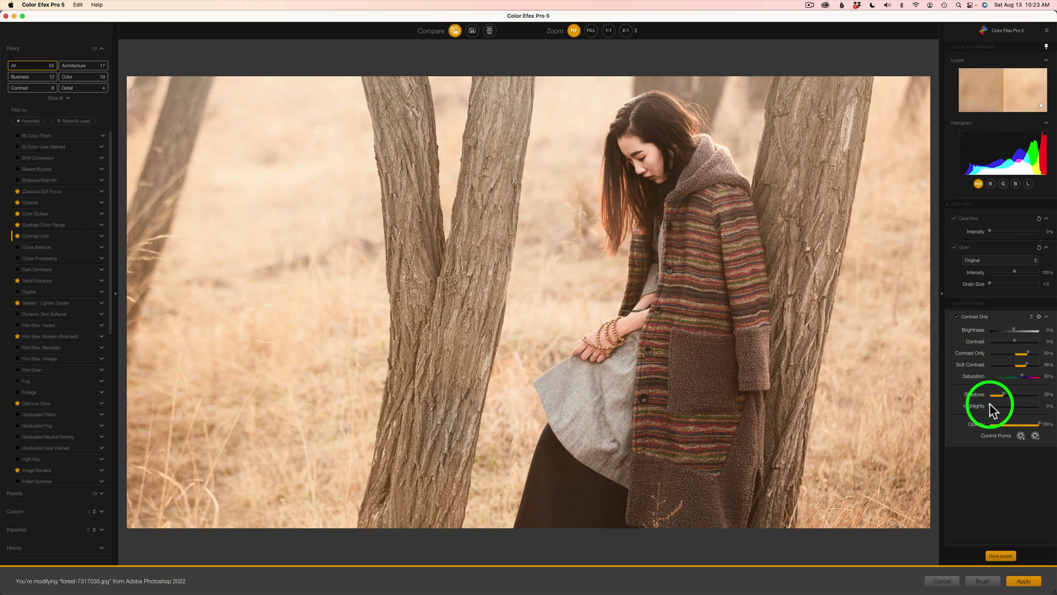
Raise Highlights to about 50% and try a lower Opacity, leaving it at 100%.
{"action": "left_click_drag", "start_coordinate": [990, 406], "coordinate": [1017, 406]}
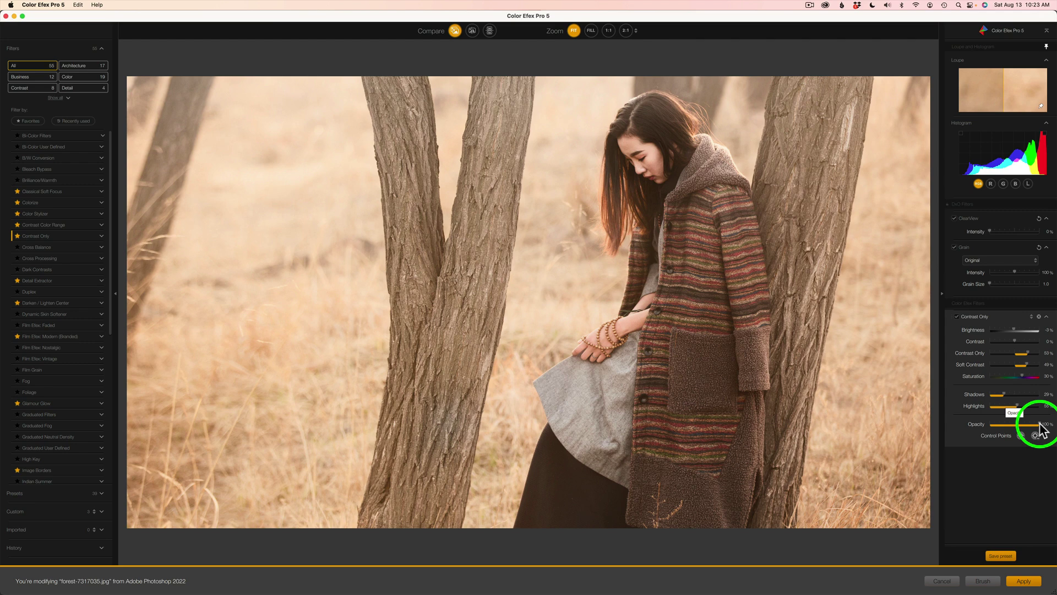
{"action": "left_click_drag", "start_coordinate": [1039, 424], "coordinate": [1049, 425]}
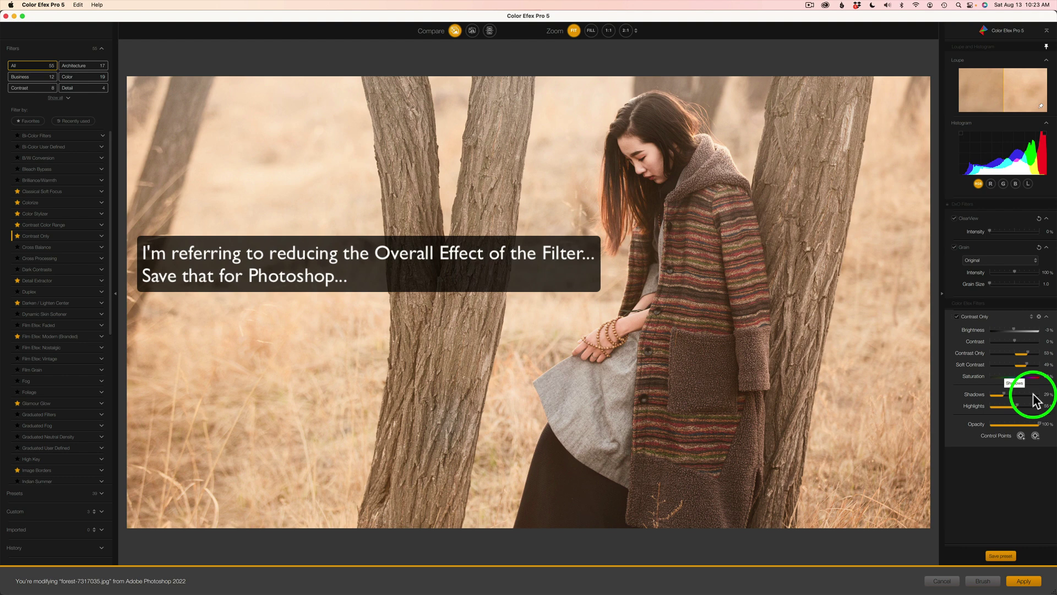
{"action": "left_click", "coordinate": [957, 316]}
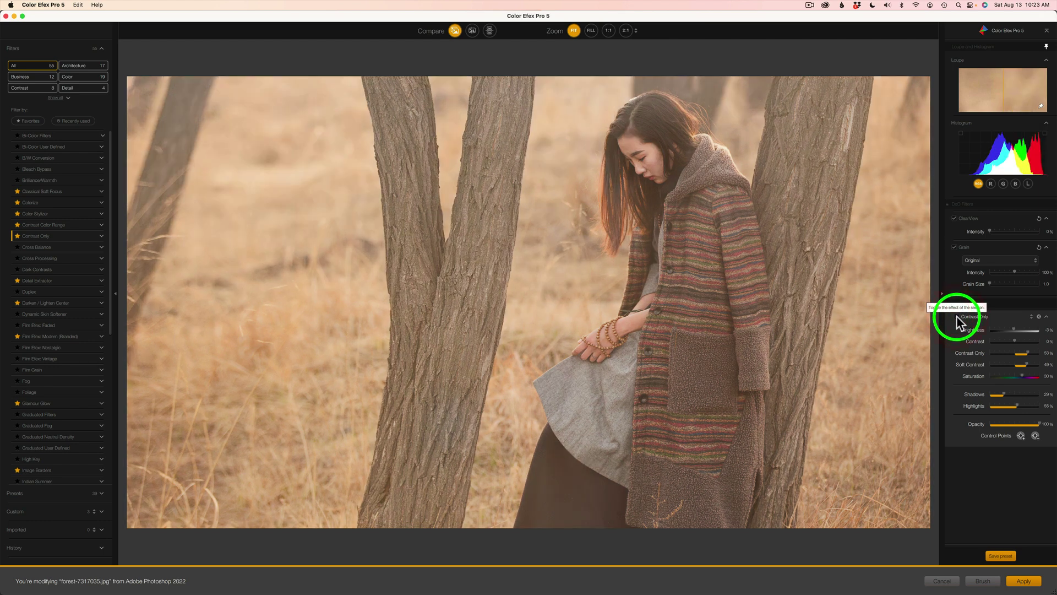
{"action": "left_click", "coordinate": [957, 317]}
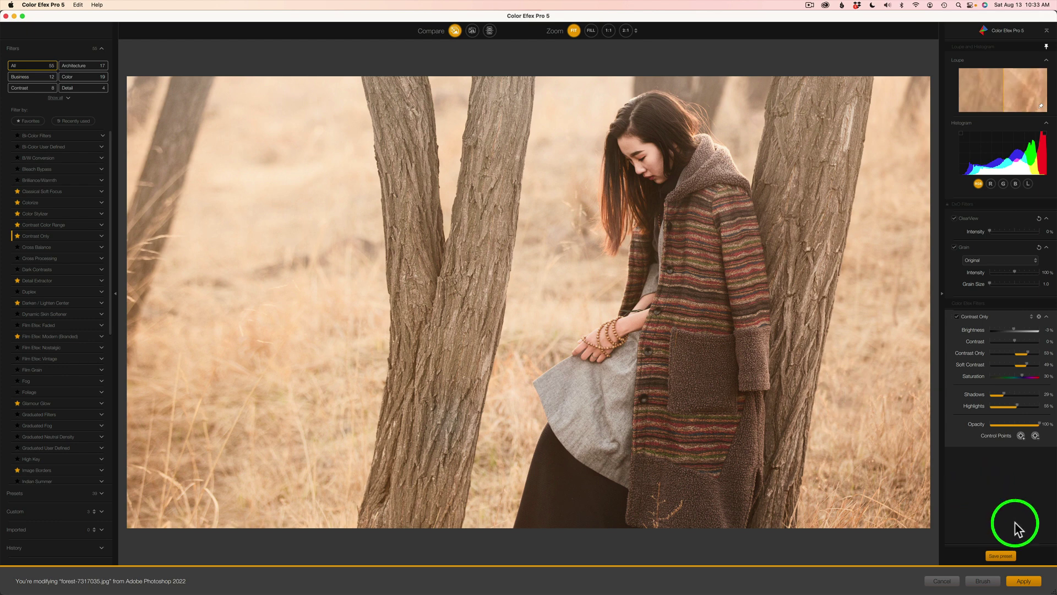
Apply as a 'Contrast Only (CEP 5)' layer, close the Nik panel, and toggle the layer to compare.
{"action": "left_click", "coordinate": [1024, 582]}
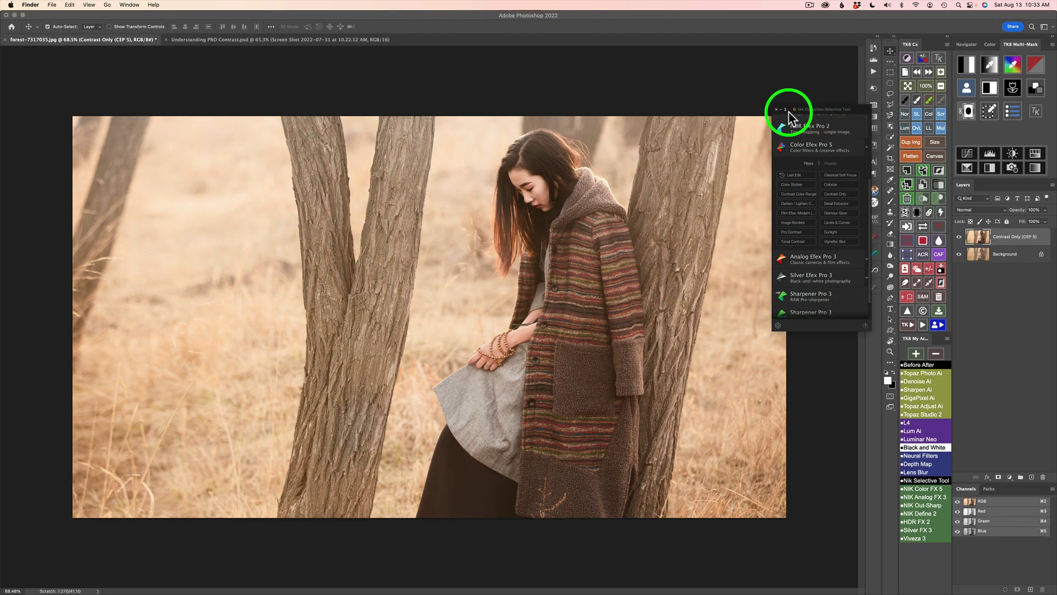
{"action": "left_click", "coordinate": [778, 113]}
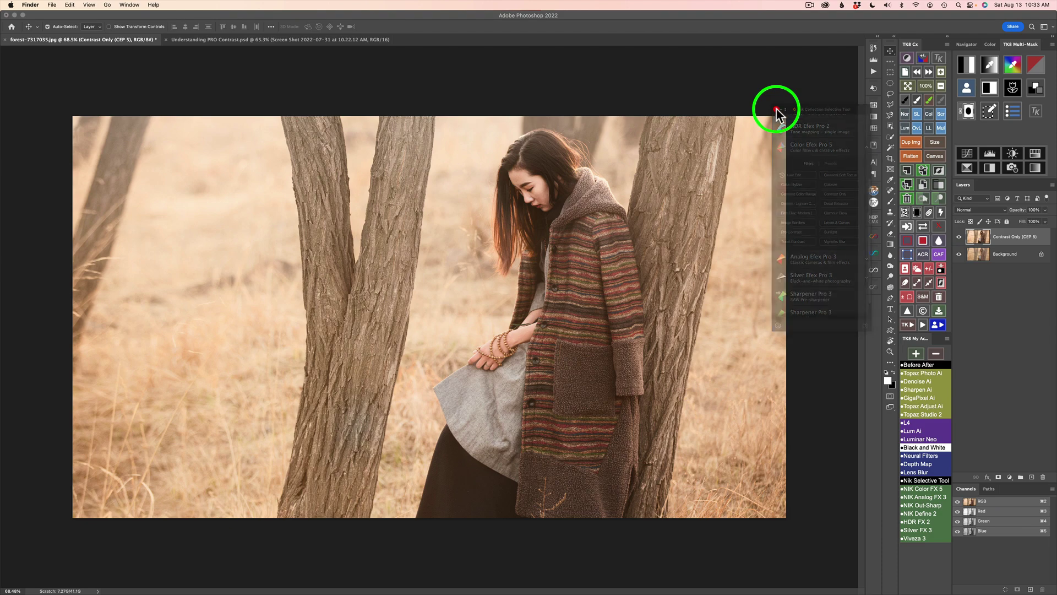
{"action": "left_click", "coordinate": [797, 246]}
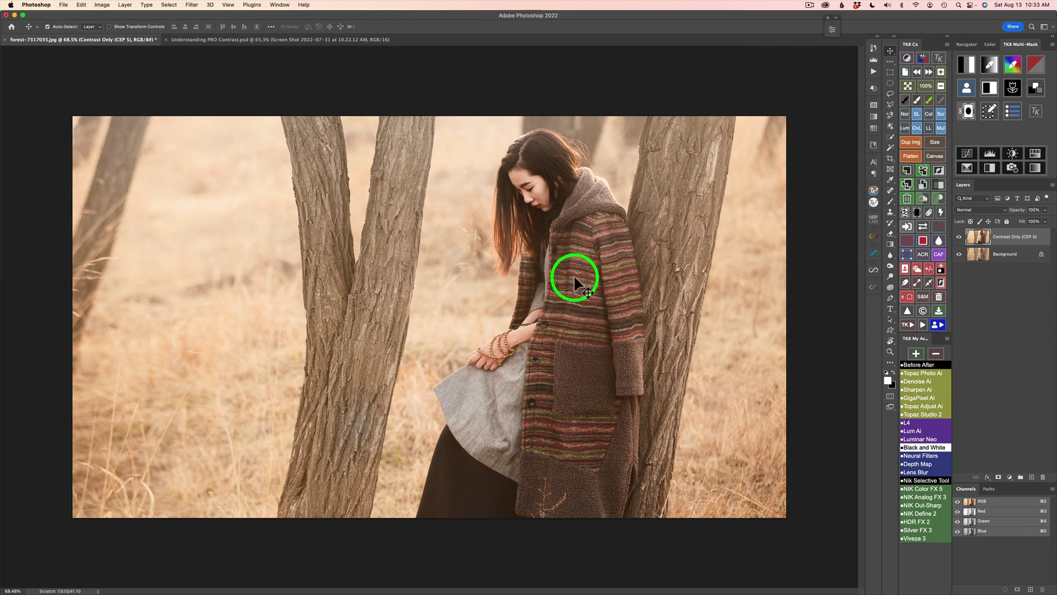
{"action": "key", "text": "super+0"}
{"action": "left_click", "coordinate": [959, 237]}
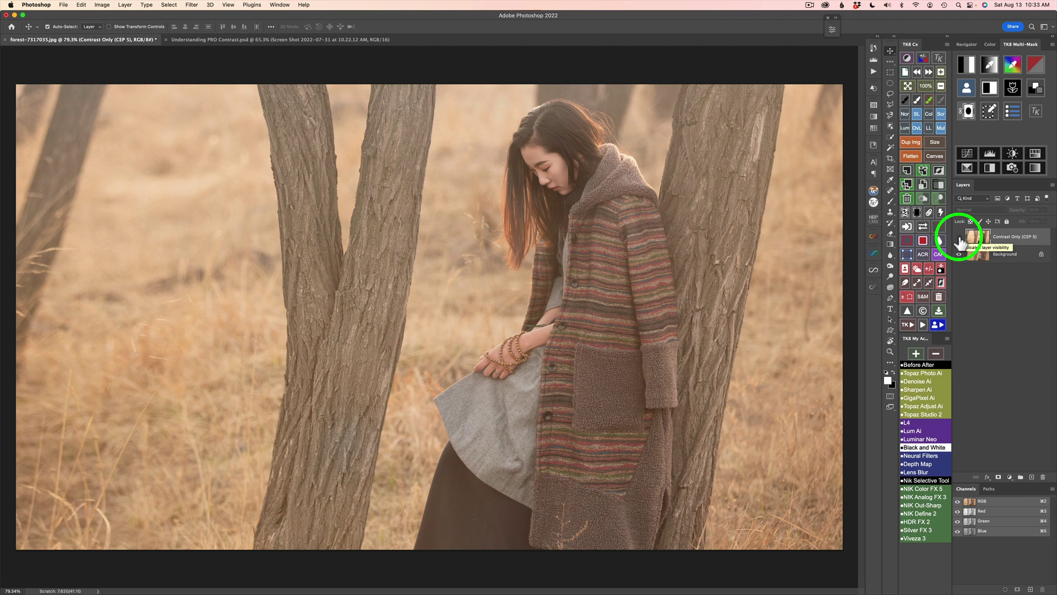
{"action": "left_click", "coordinate": [959, 237]}
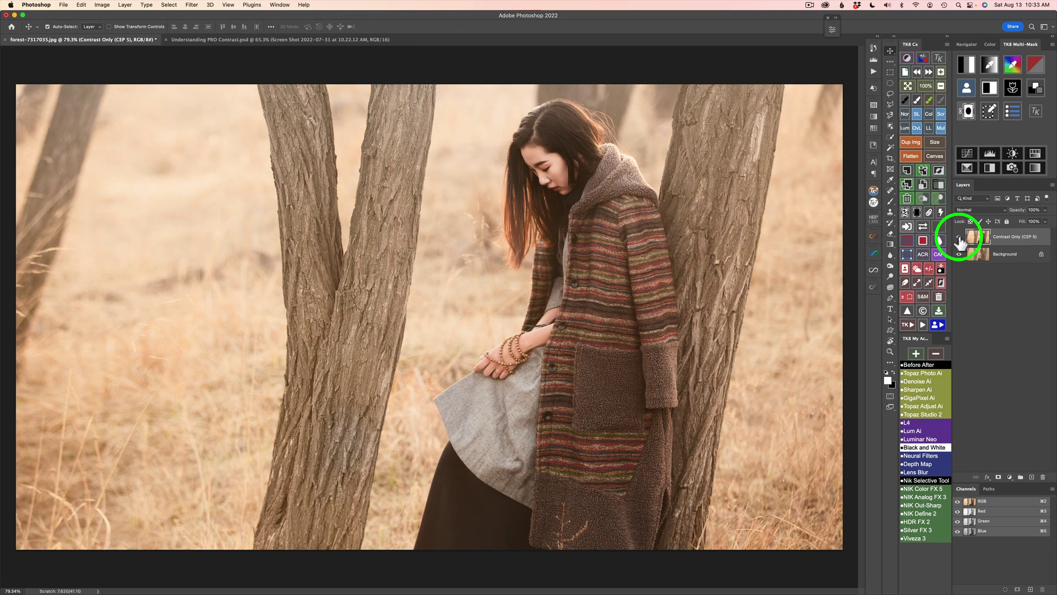